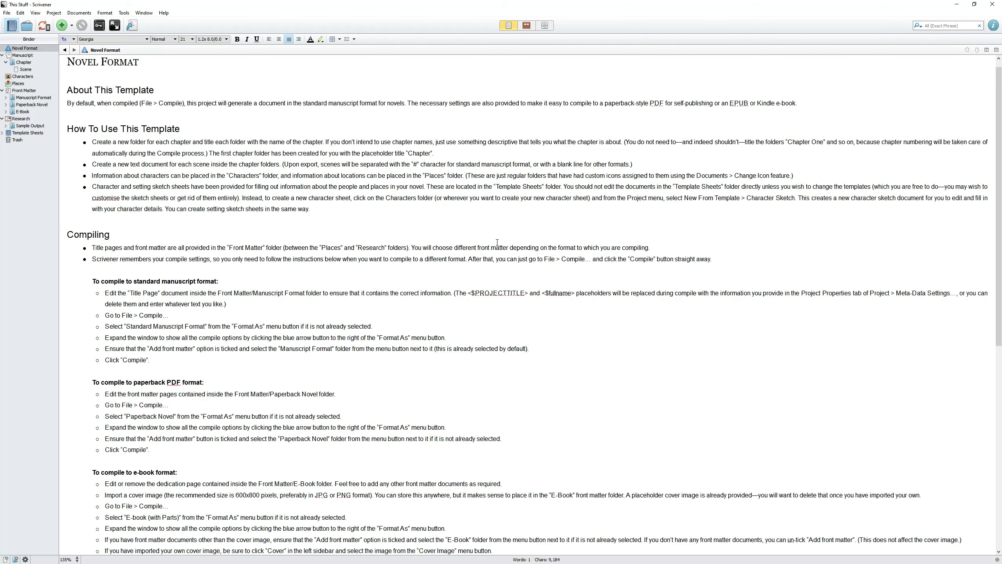
# Read through the Novel Format template's instructions on structure, compiling and making changes
pyautogui.scroll(-8, 497, 242)
pyautogui.scroll(8, 497, 242)
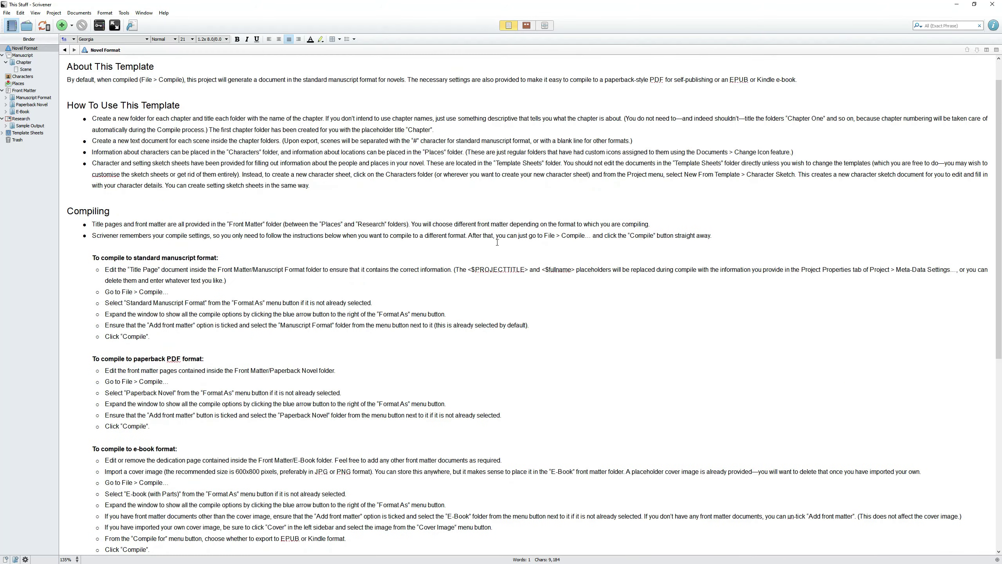
pyautogui.scroll(-5, 497, 243)
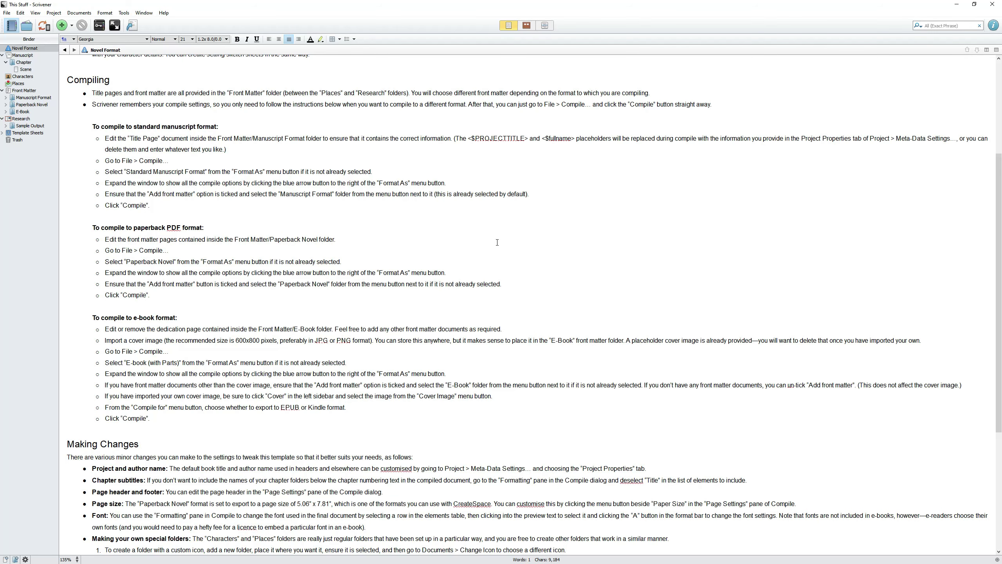
pyautogui.scroll(-5, 497, 242)
pyautogui.scroll(10, 497, 243)
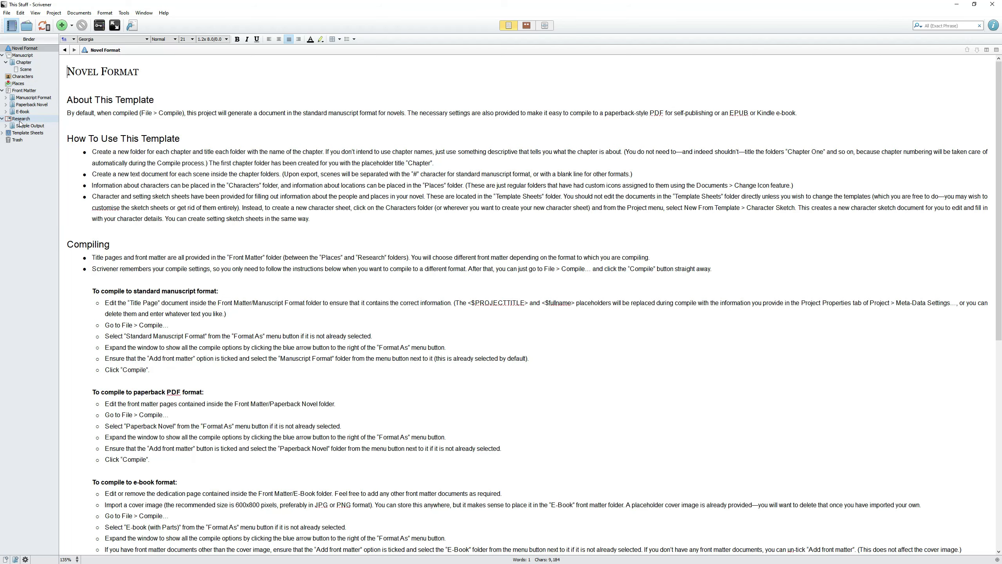
# Open the scene inside the Chapter folder and enter the placeholder text "lkjsdlfjalsdjflsdfds"
pyautogui.click(29, 65)
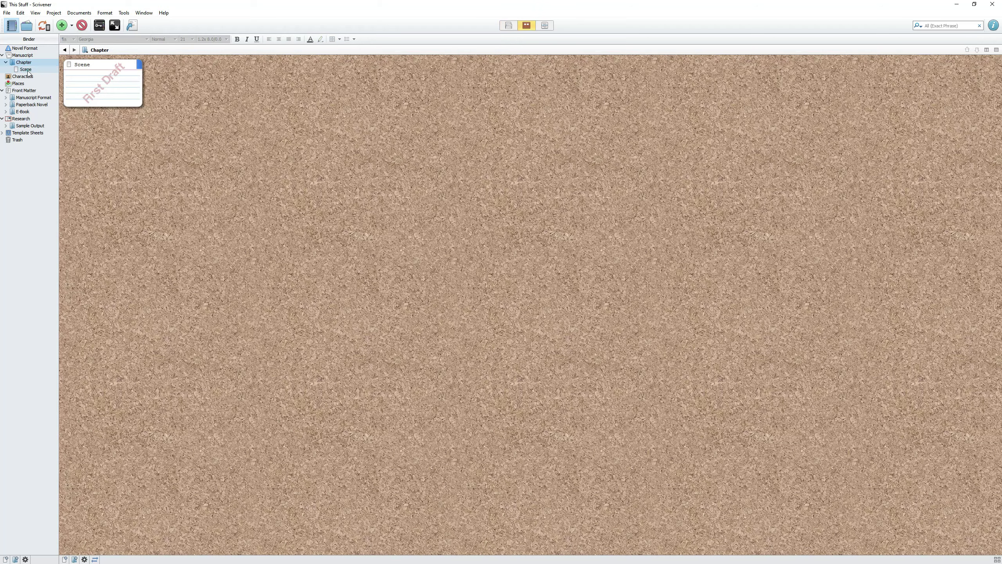
pyautogui.press('Down')
pyautogui.click(28, 63)
pyautogui.press('Down')
pyautogui.click(121, 116)
pyautogui.write('lkjsdlfjalsdjflsdfds')
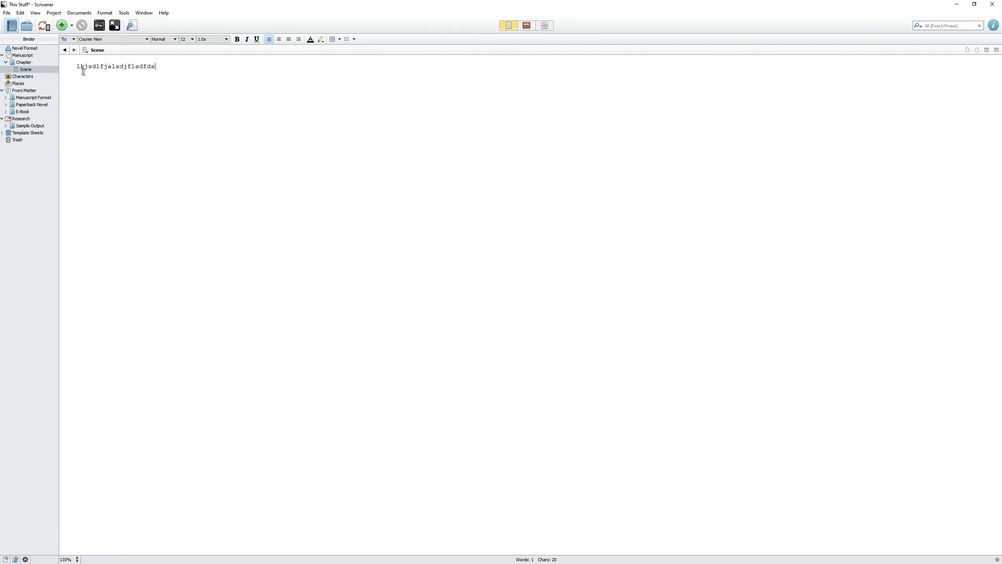
# Open the Chapter folder's corkboard and add nineteen new text documents to it
pyautogui.click(20, 63)
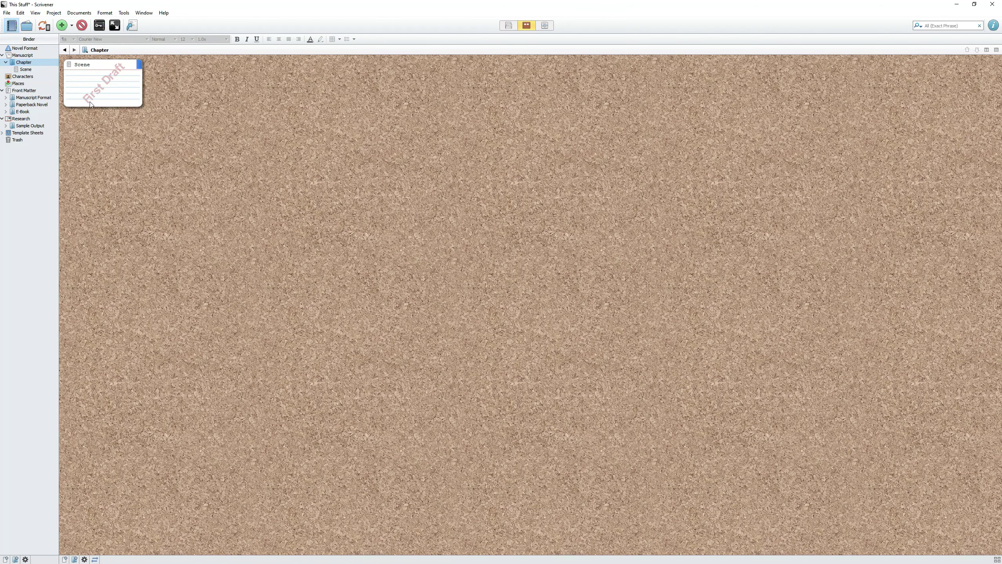
pyautogui.click(72, 26)
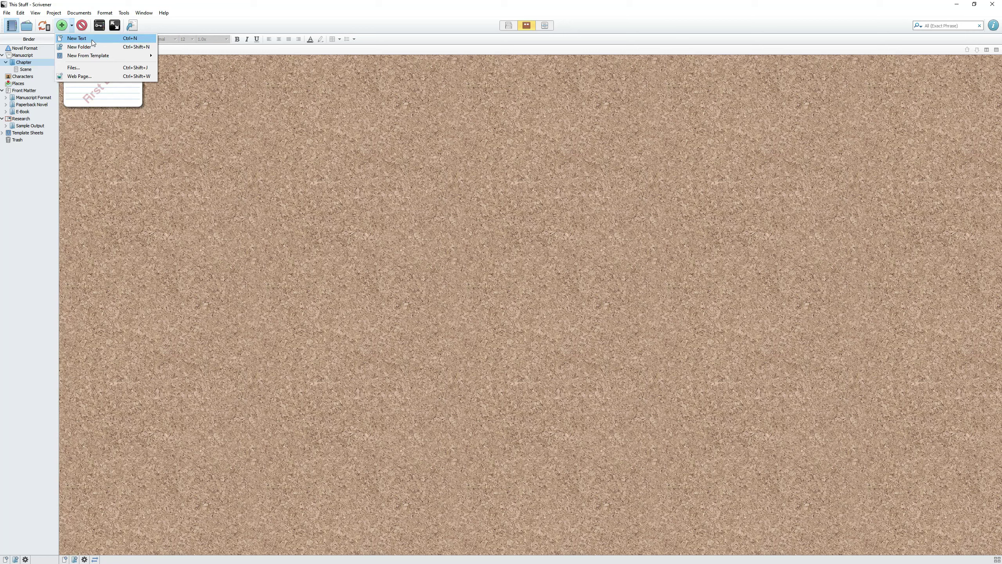
pyautogui.click(111, 130)
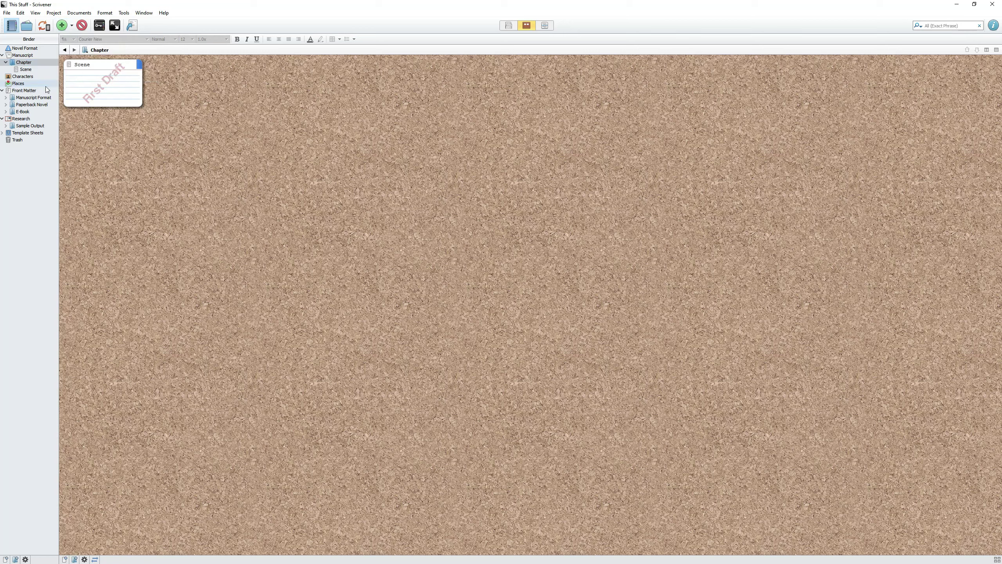
pyautogui.hotkey('ctrl', 'n')
pyautogui.hotkey('ctrl', 'n')
pyautogui.hotkey('ctrl', 'n')
pyautogui.hotkey('ctrl', 'n')
pyautogui.hotkey('ctrl', 'n')
pyautogui.hotkey('ctrl', 'n')
pyautogui.hotkey('ctrl', 'n')
pyautogui.hotkey('ctrl', 'n')
pyautogui.hotkey('ctrl', 'n')
pyautogui.hotkey('ctrl', 'n')
pyautogui.hotkey('ctrl', 'n')
pyautogui.hotkey('ctrl', 'n')
pyautogui.hotkey('ctrl', 'n')
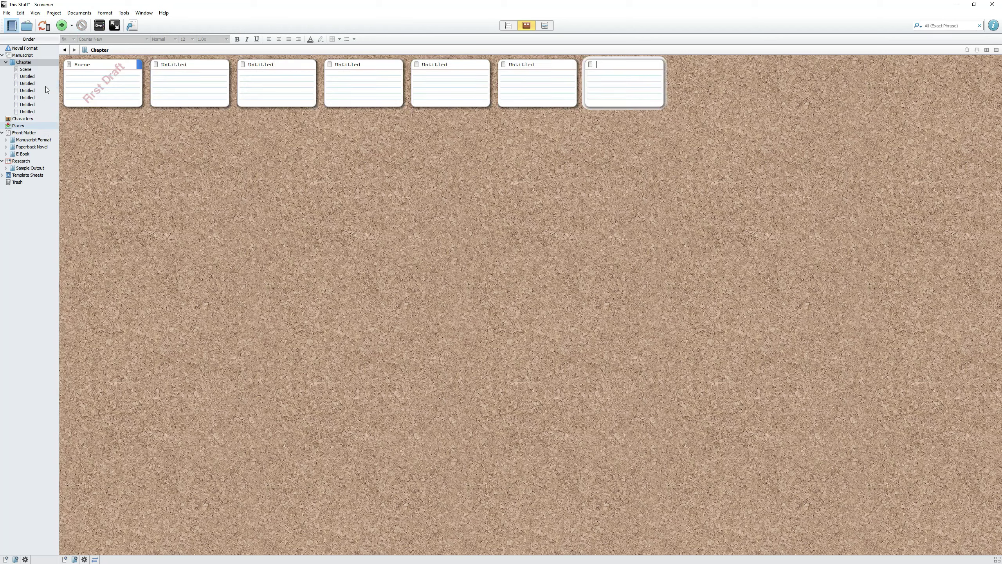
pyautogui.hotkey('ctrl', 'n')
pyautogui.hotkey('ctrl', 'n')
pyautogui.hotkey('ctrl', 'n')
pyautogui.hotkey('ctrl', 'n')
pyautogui.hotkey('ctrl', 'n')
pyautogui.hotkey('ctrl', 'n')
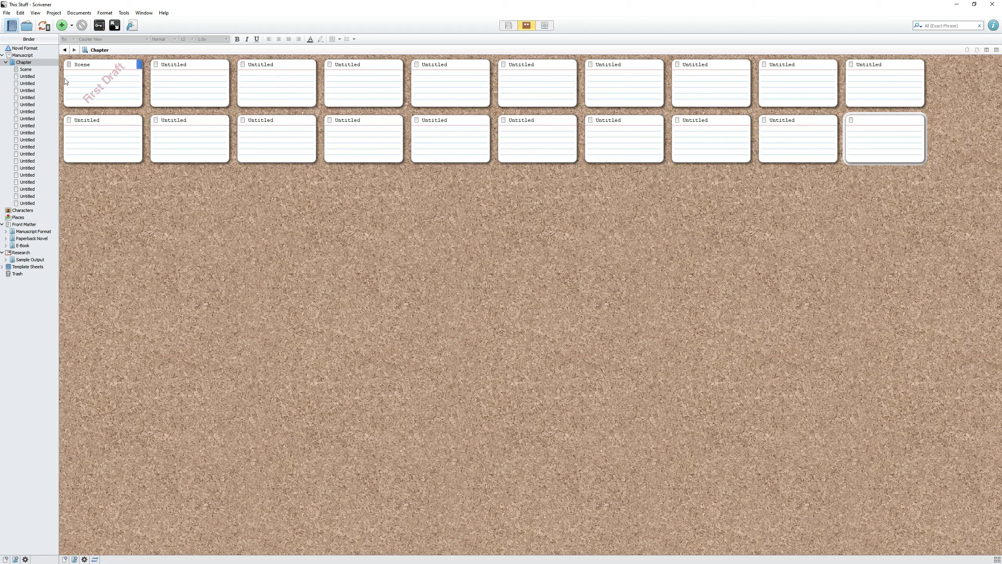
# Rename the Scene index card "Fun Stuff" and give it the synopsis "They go to the park."
pyautogui.doubleClick(78, 65)
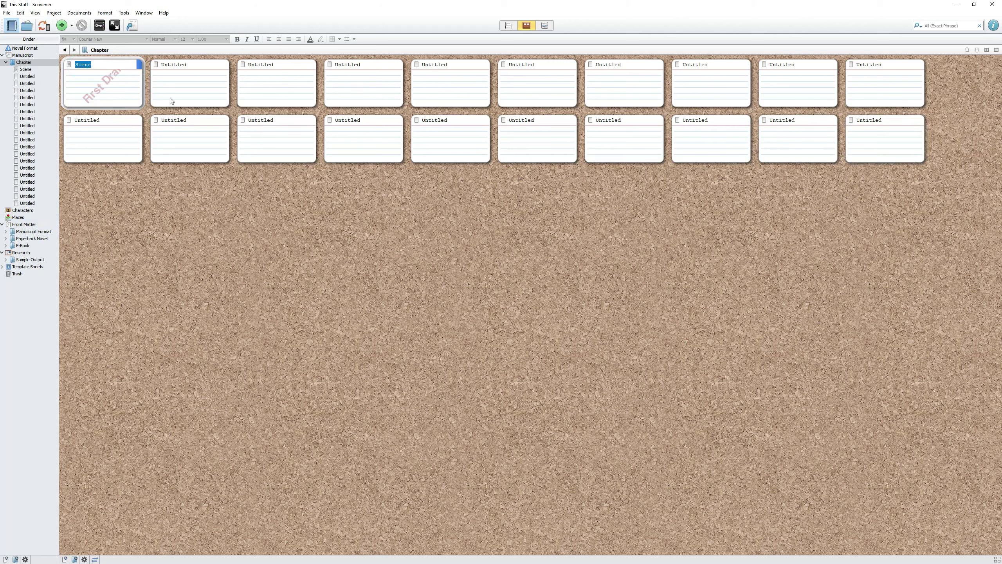
pyautogui.write('Fun Stuff')
pyautogui.click(122, 74)
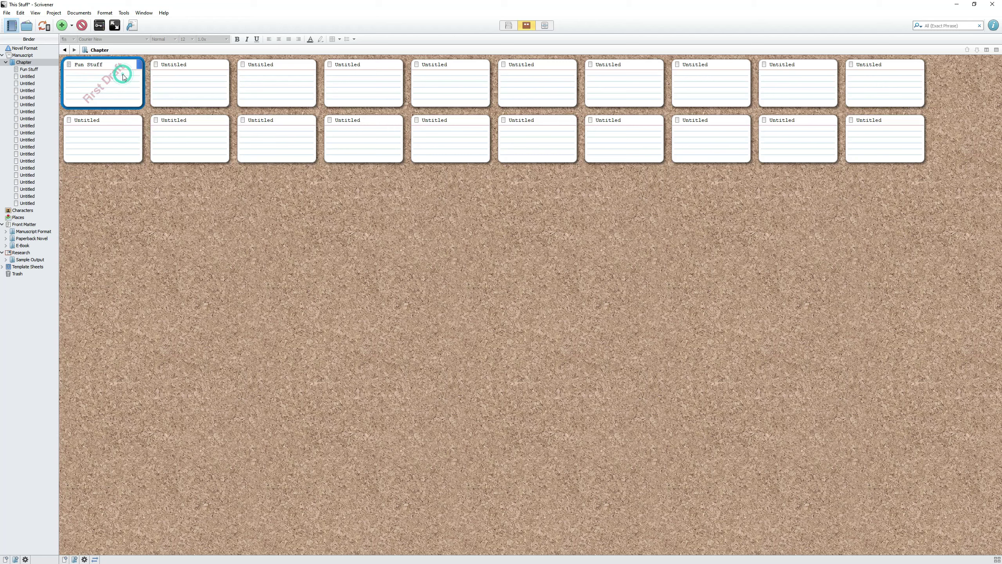
pyautogui.click(123, 74)
pyautogui.write('They go to the park.')
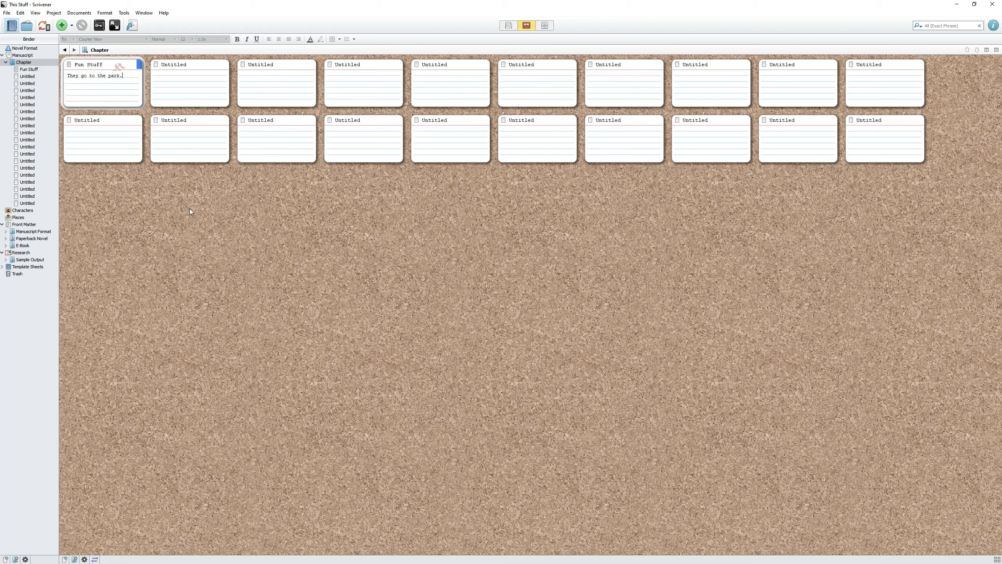
pyautogui.click(175, 224)
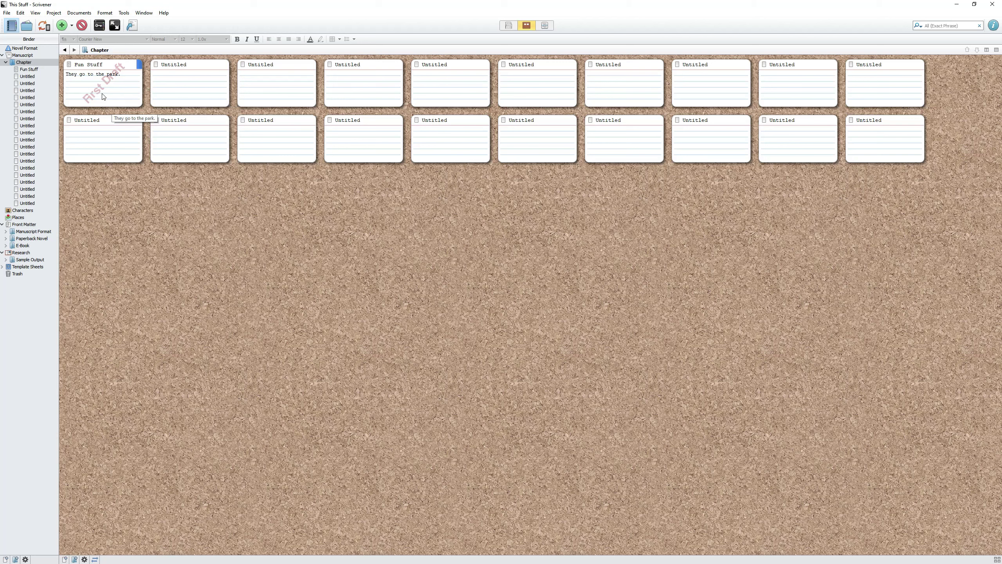
pyautogui.click(128, 91)
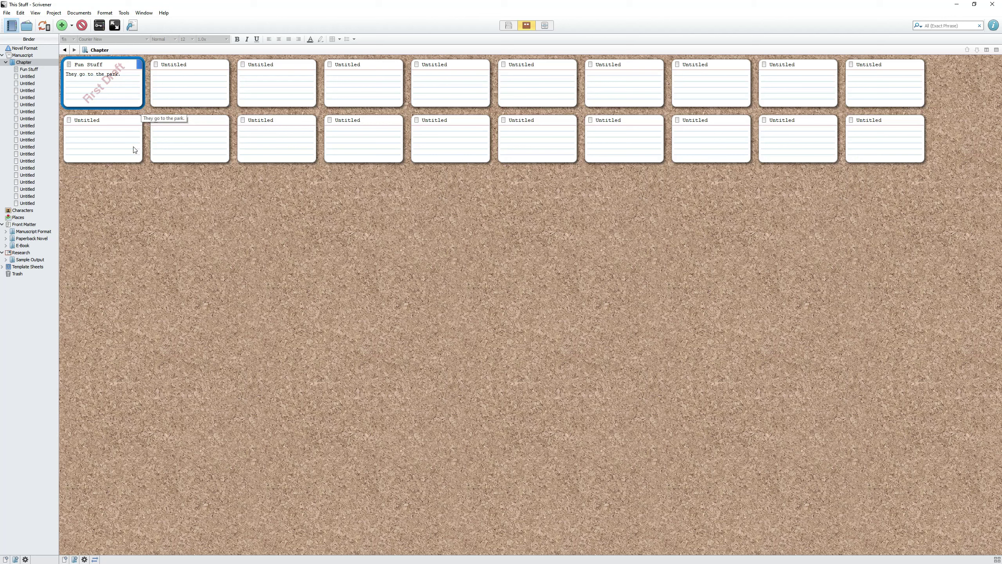
pyautogui.click(170, 238)
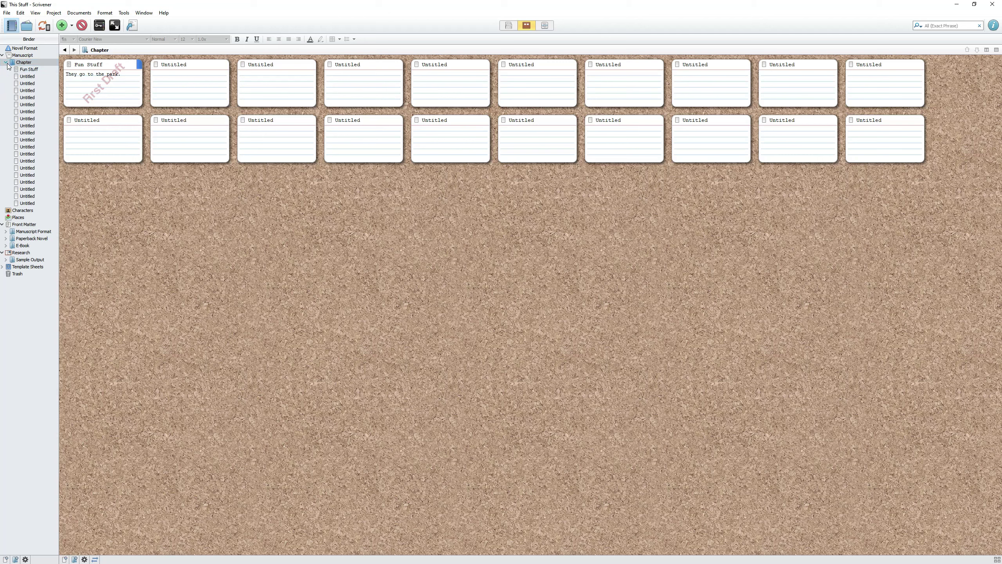
# Add a new folder inside Chapter and move Chapter's last four untitled text documents into it
pyautogui.click(71, 25)
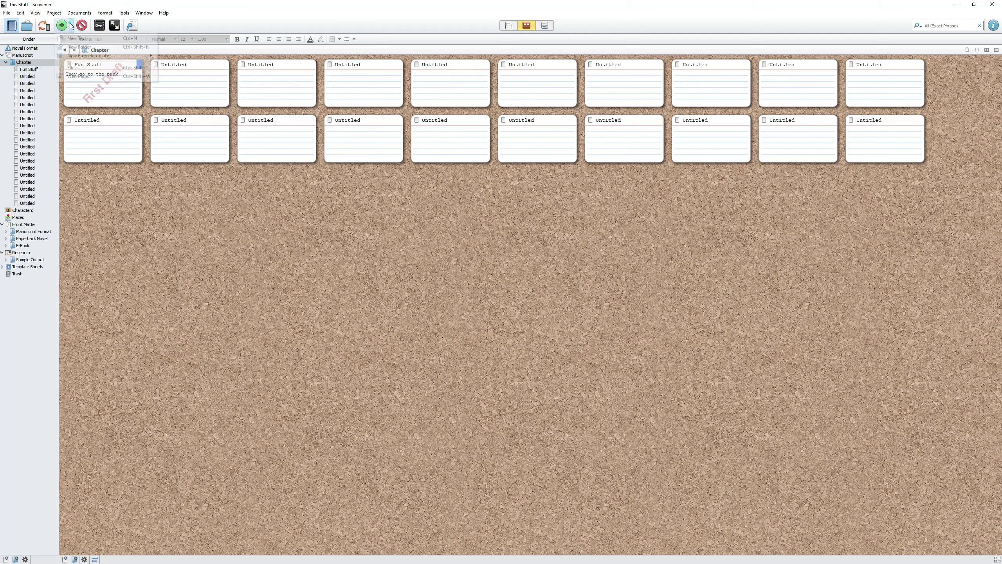
pyautogui.click(87, 47)
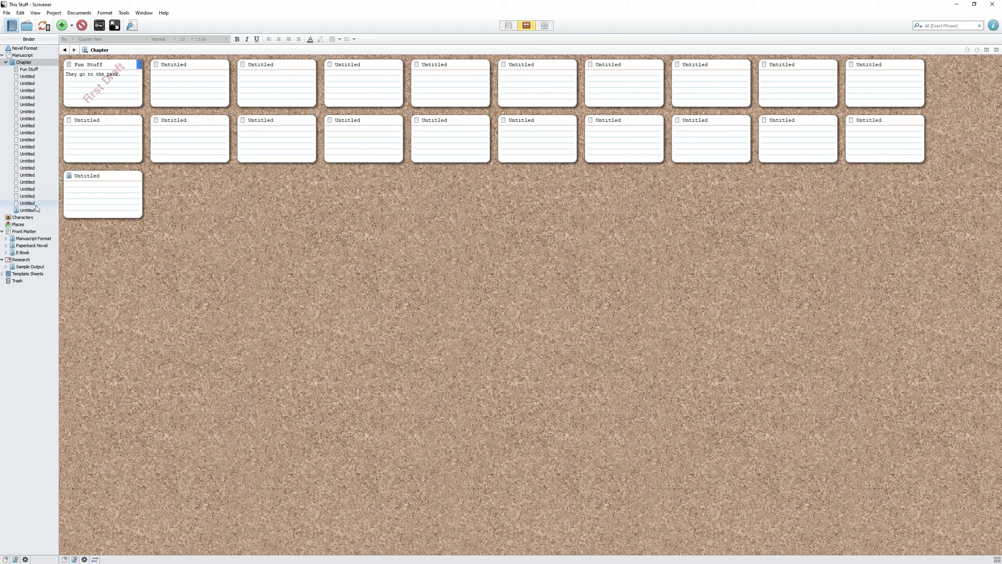
pyautogui.moveTo(32, 204); pyautogui.dragTo(30, 192)
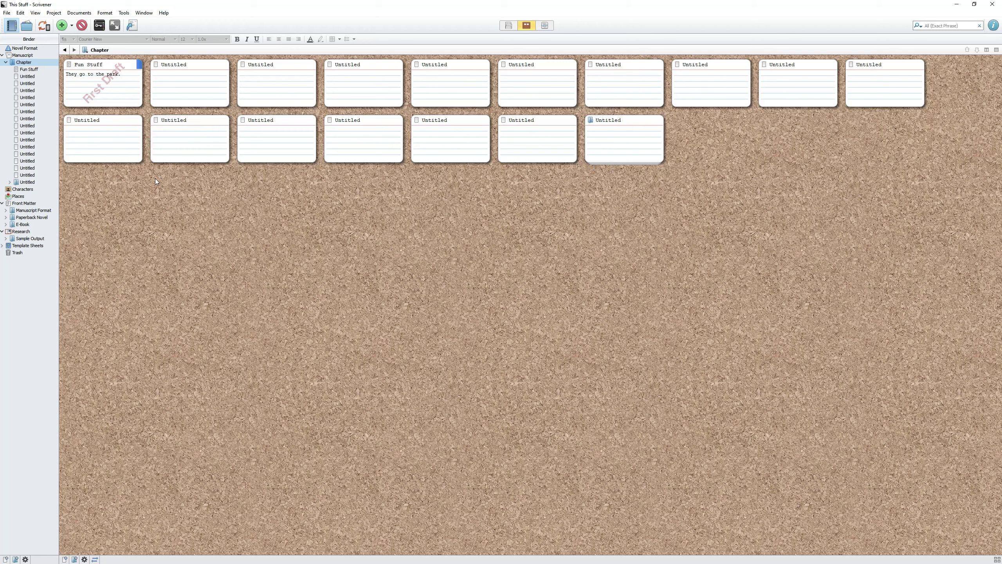
# Move the new folder out of Chapter to the Manuscript level, placed after Chapter on the Manuscript corkboard
pyautogui.moveTo(19, 183); pyautogui.dragTo(20, 59)
pyautogui.click(21, 55)
pyautogui.click(117, 95)
pyautogui.moveTo(201, 85); pyautogui.dragTo(97, 98)
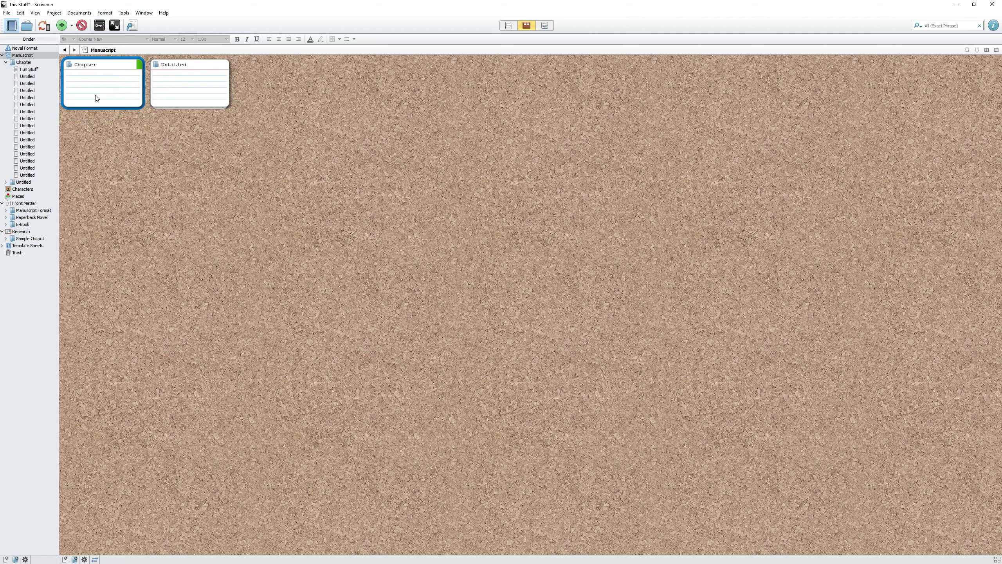
pyautogui.click(308, 158)
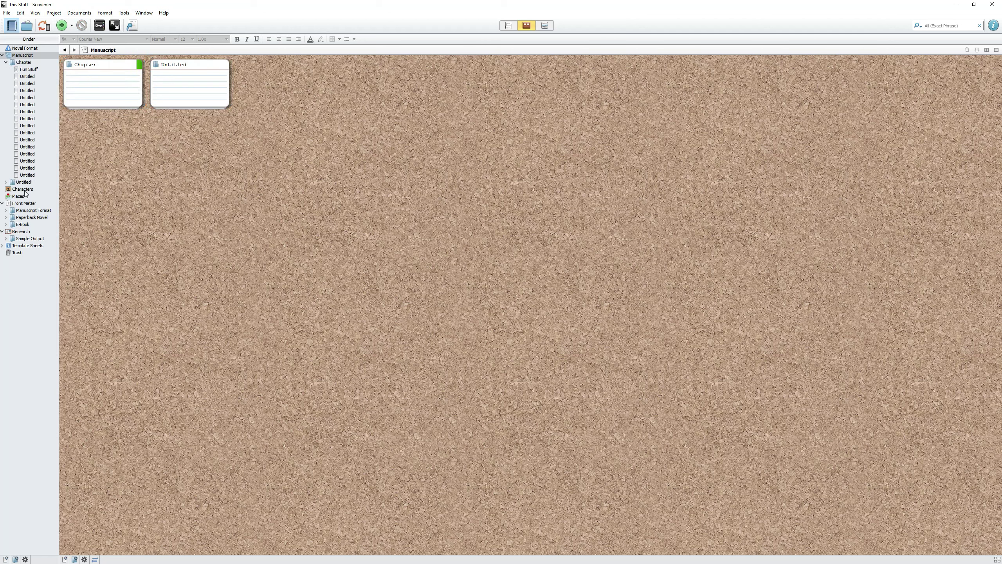
# Compare the corkboards of the Manuscript, the Chapter folder and the new untitled folder
pyautogui.click(103, 78)
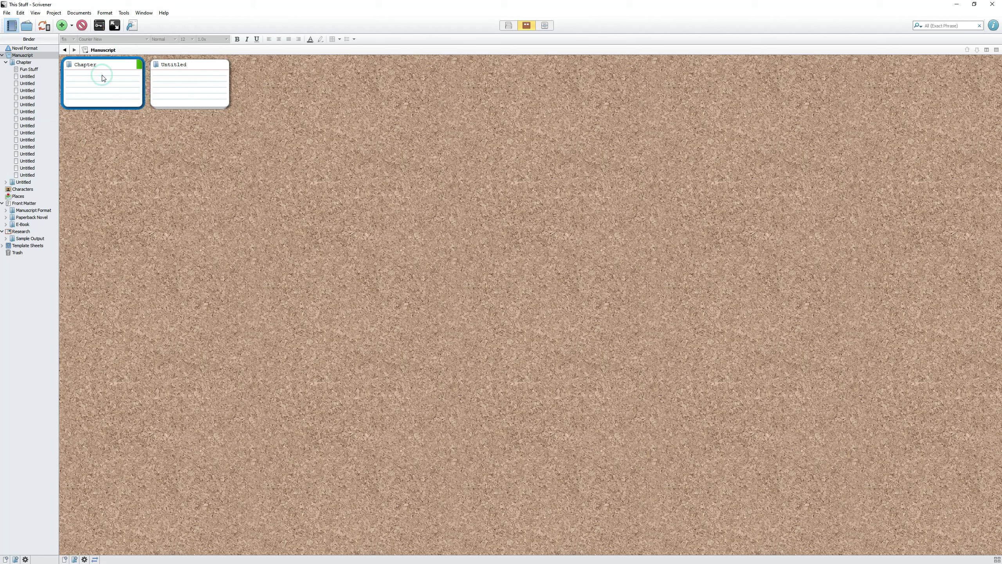
pyautogui.click(29, 63)
pyautogui.click(24, 55)
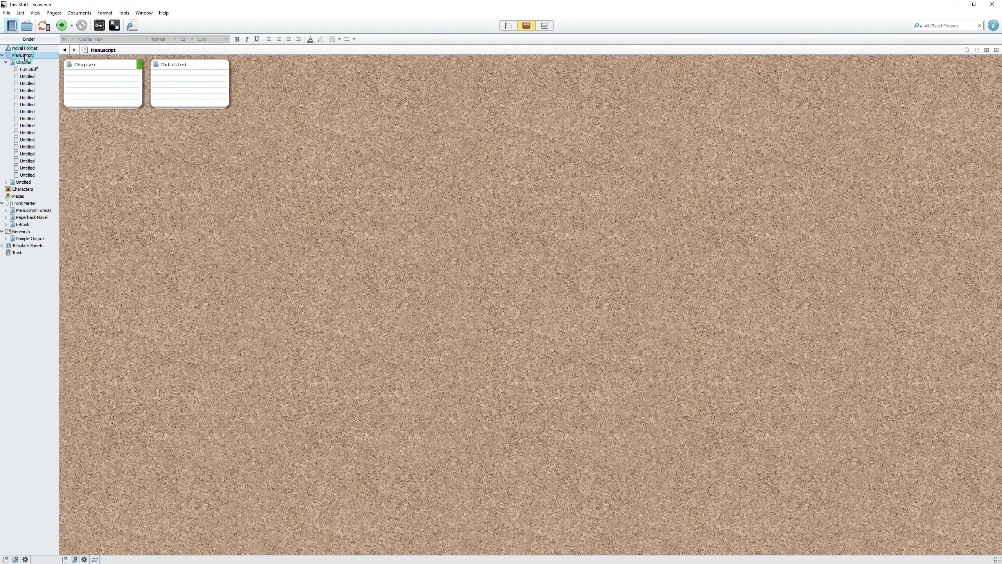
pyautogui.click(23, 62)
pyautogui.click(23, 182)
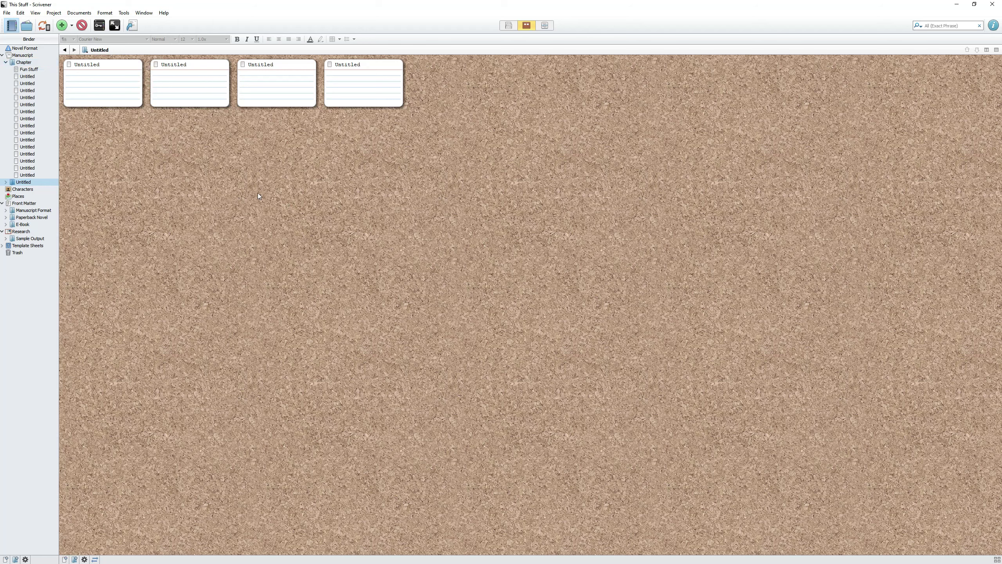
pyautogui.click(218, 160)
# Show the Manuscript as an outline and expand both of its folders
pyautogui.click(25, 56)
pyautogui.click(551, 25)
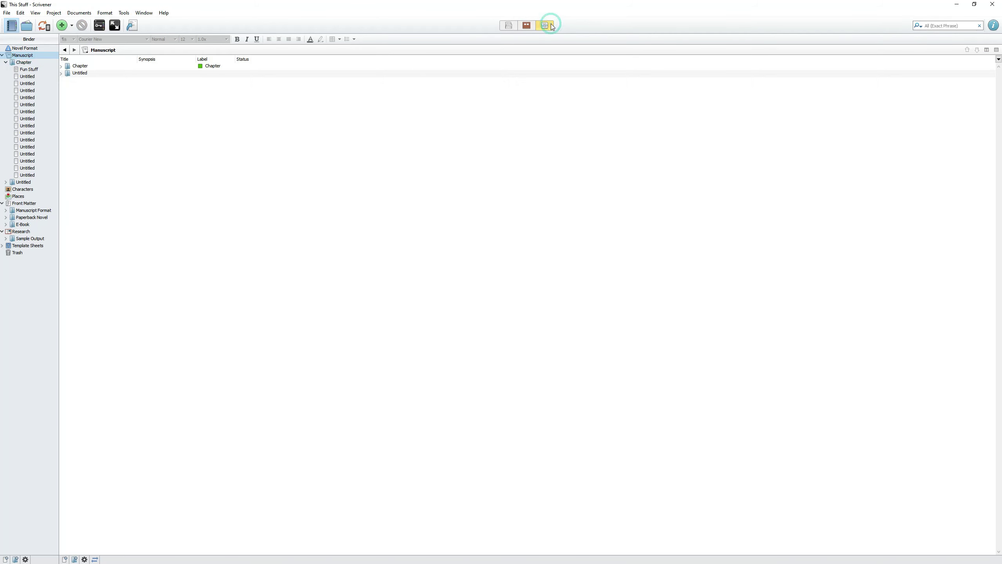
pyautogui.click(62, 73)
pyautogui.click(62, 66)
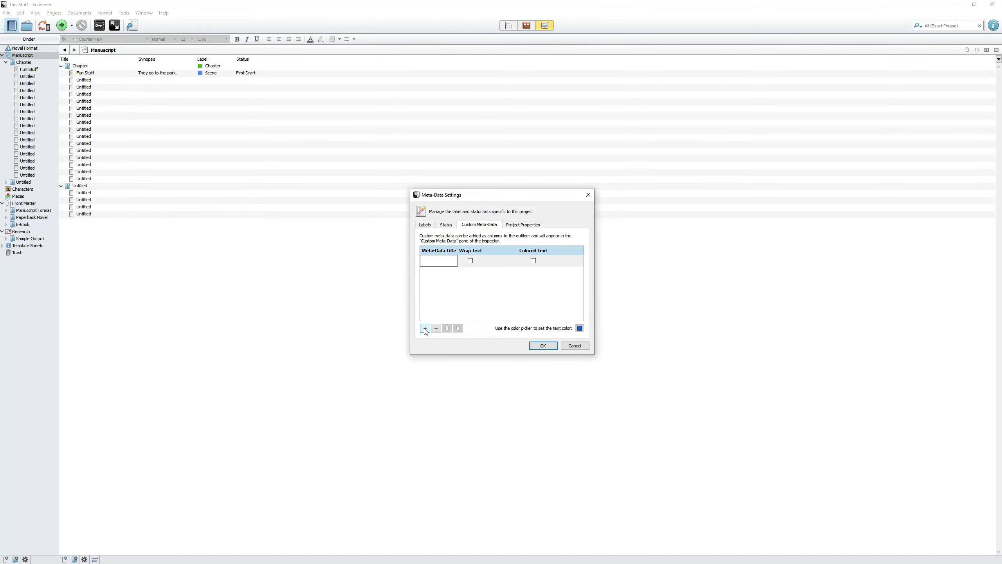
# Add the custom meta-data fields Purpose, Character (OnS), Characters (OfS) and Antagonist
pyautogui.write('Purpose')
pyautogui.click(425, 328)
pyautogui.write('Character (OnS)')
pyautogui.click(425, 328)
pyautogui.write('Characters (OfS')
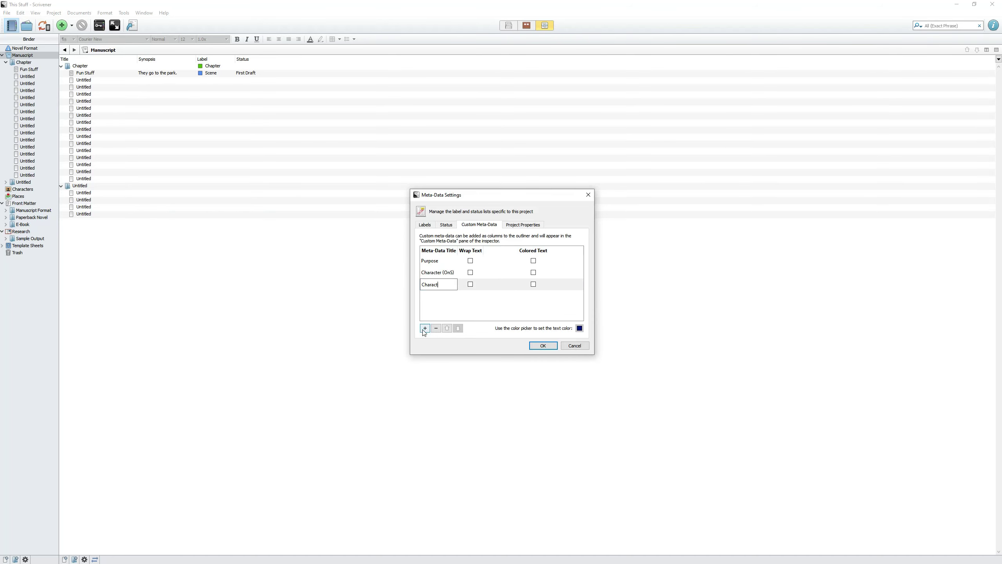
pyautogui.write(')')
pyautogui.click(424, 328)
pyautogui.write('Antagonist')
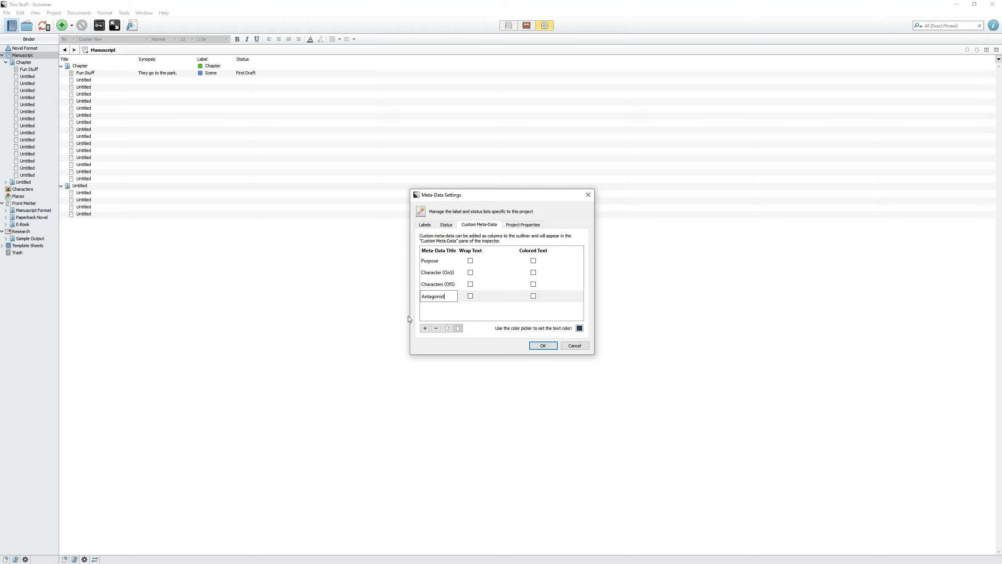
# Add the custom meta-data fields Setting, Breadcrumb and XXX, and apply the settings
pyautogui.click(425, 328)
pyautogui.write('S')
pyautogui.write('etting')
pyautogui.click(424, 328)
pyautogui.write('Breadcrumb')
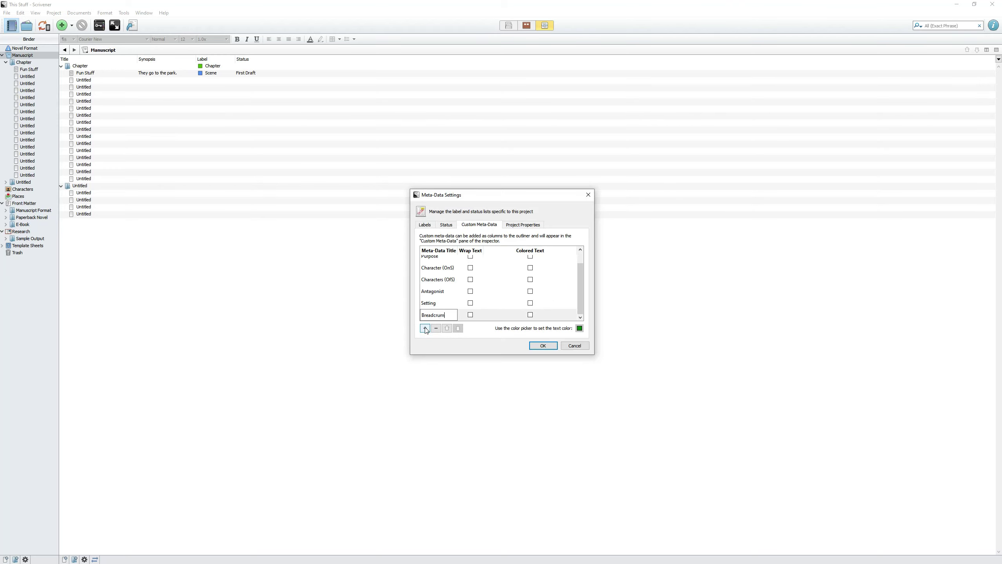
pyautogui.click(424, 328)
pyautogui.write('Th')
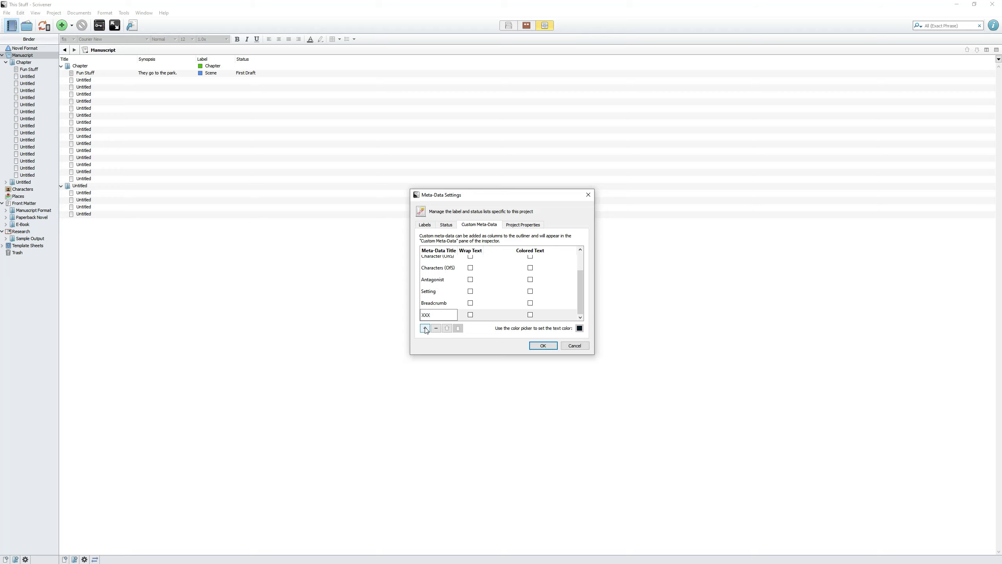
pyautogui.click(542, 345)
# Show the XXX, Breadcrumb, Setting, Antagonist, Characters (OfS), Character (OnS), Purpose and Word Count columns in the outline
pyautogui.click(998, 58)
pyautogui.click(979, 257)
pyautogui.click(998, 59)
pyautogui.click(982, 249)
pyautogui.click(998, 59)
pyautogui.click(984, 240)
pyautogui.click(998, 59)
pyautogui.click(980, 232)
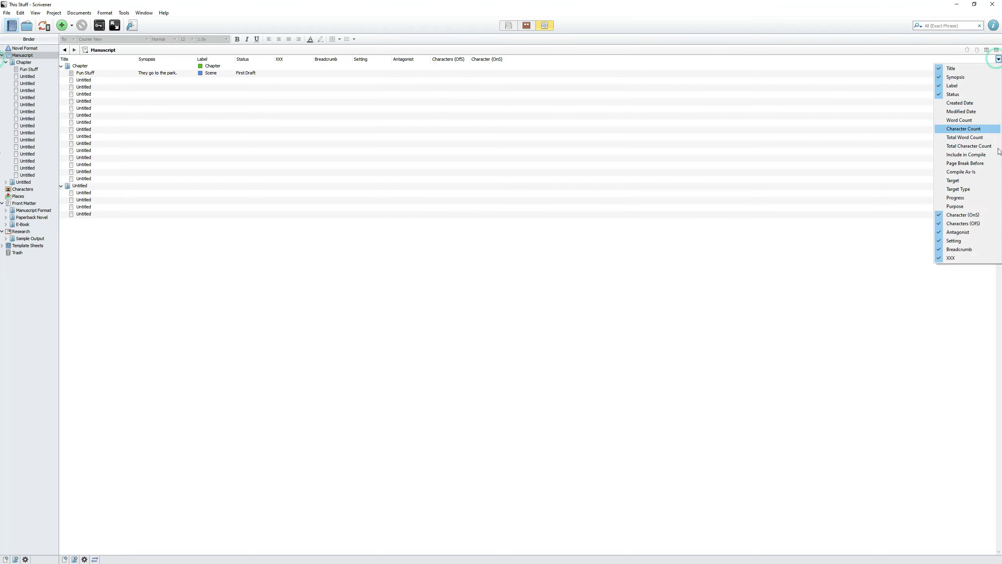
pyautogui.click(955, 206)
pyautogui.click(998, 58)
pyautogui.click(959, 120)
# Arrange the outline columns as Title, Label, Synopsis, Purpose, Antagonist, Breadcrumb, Characters (OfS), Character (OnS), XXX, Setting, Status, Word Count
pyautogui.moveTo(196, 59); pyautogui.dragTo(165, 60)
pyautogui.moveTo(463, 61); pyautogui.dragTo(619, 60)
pyautogui.moveTo(575, 59); pyautogui.dragTo(345, 74)
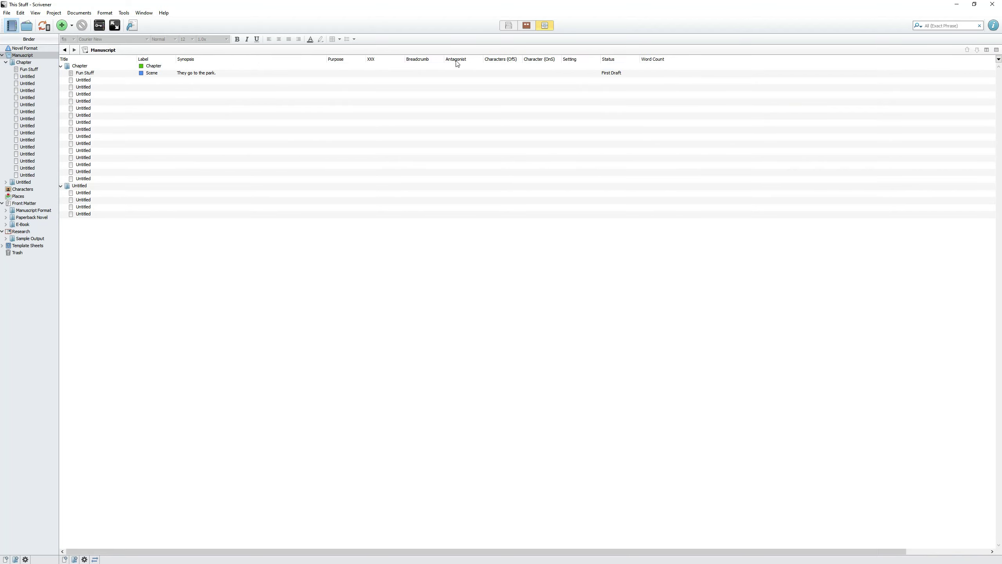
pyautogui.moveTo(469, 63); pyautogui.dragTo(587, 60)
pyautogui.moveTo(448, 59); pyautogui.dragTo(499, 59)
pyautogui.moveTo(538, 59); pyautogui.dragTo(568, 59)
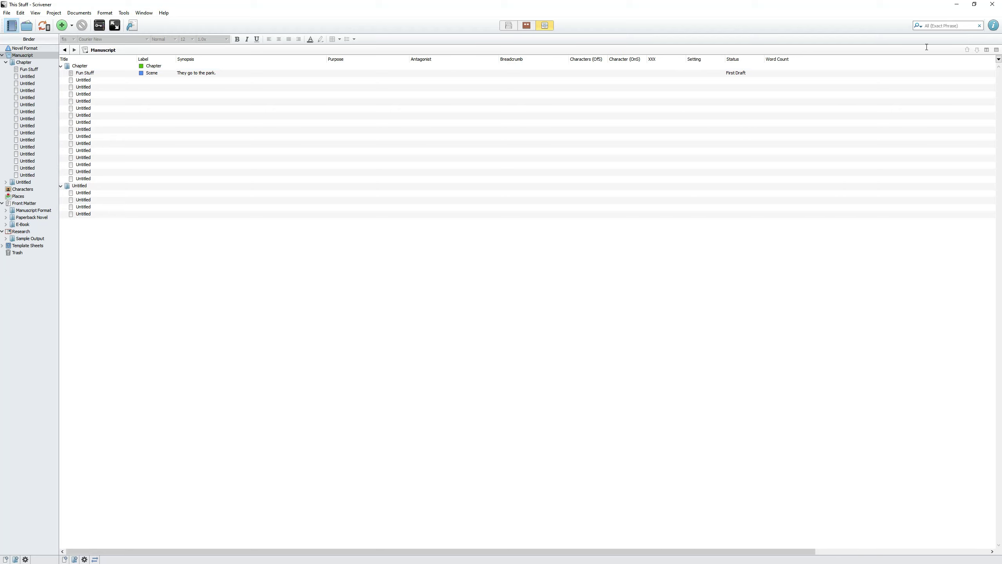